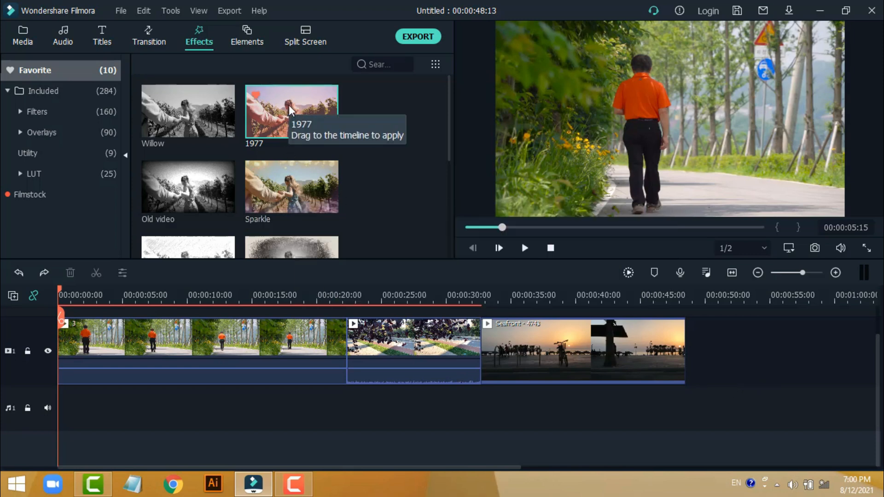
# Step: Try the 1977 filter on all three clips in the timeline, and undo it
pyautogui.moveTo(290, 109); pyautogui.dragTo(219, 350)
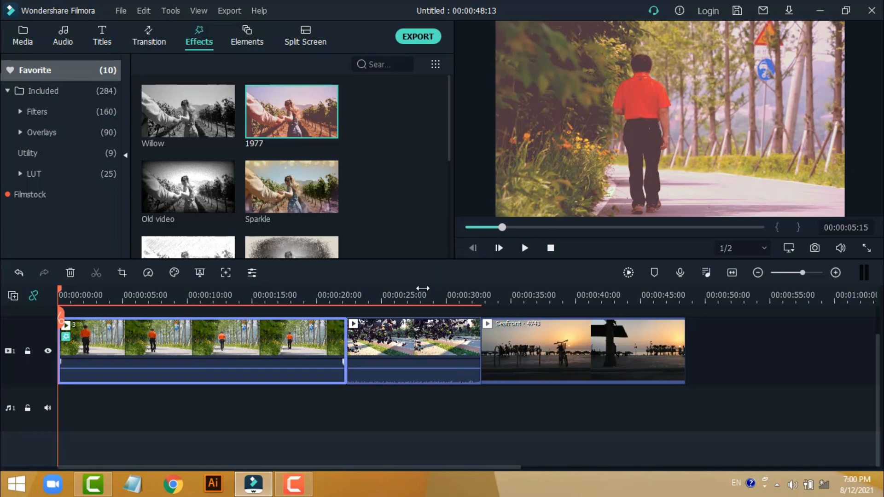
pyautogui.click(422, 294)
pyautogui.moveTo(302, 110); pyautogui.dragTo(442, 345)
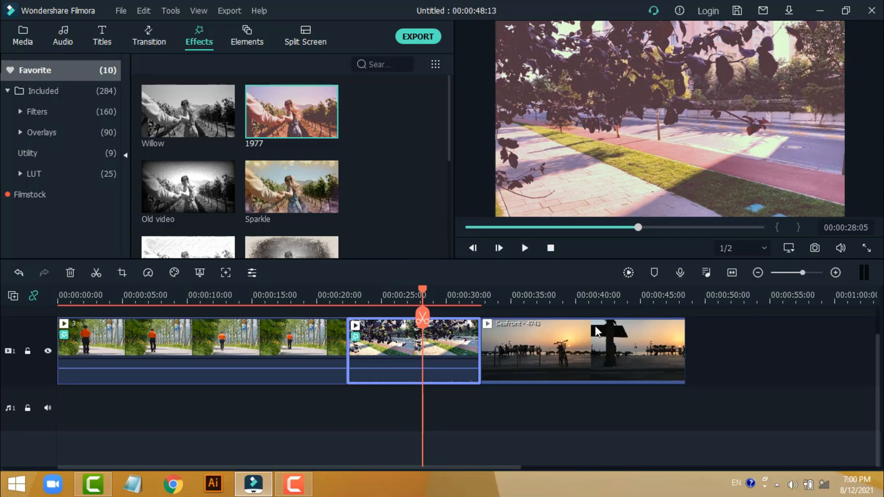
pyautogui.click(609, 295)
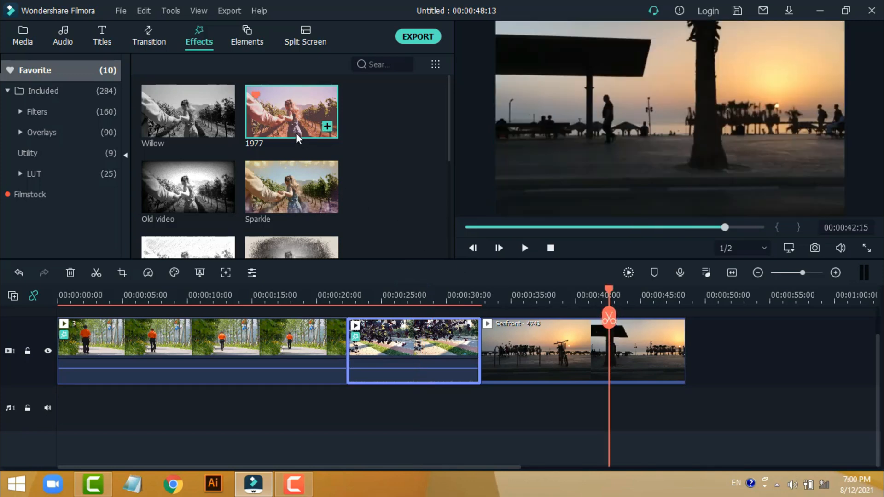
pyautogui.moveTo(295, 122); pyautogui.dragTo(563, 355)
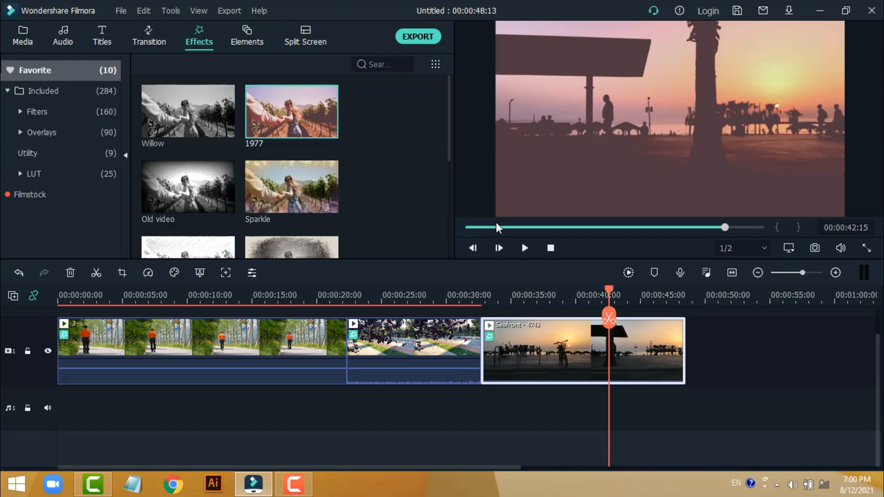
pyautogui.hotkey('ctrl', 'z')
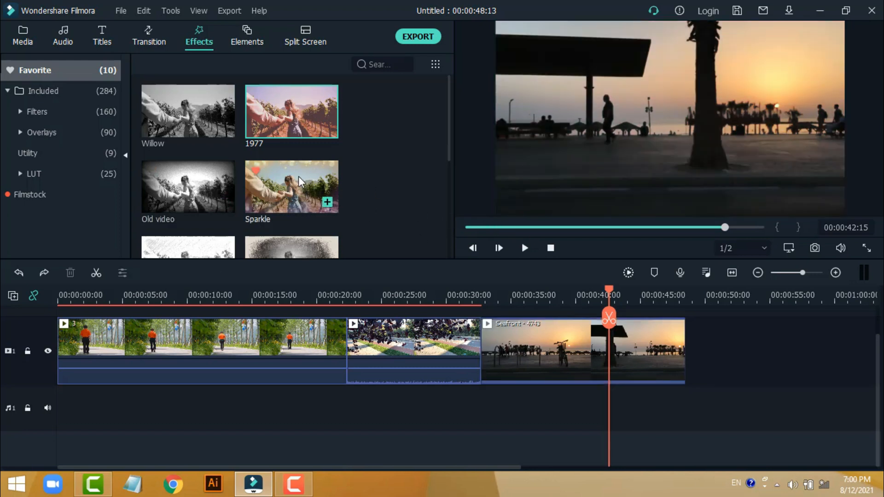
# Step: Try the Sparkle effect on all three clips in the timeline
pyautogui.moveTo(300, 181); pyautogui.dragTo(268, 355)
pyautogui.moveTo(285, 223); pyautogui.dragTo(387, 369)
pyautogui.moveTo(318, 202); pyautogui.dragTo(563, 351)
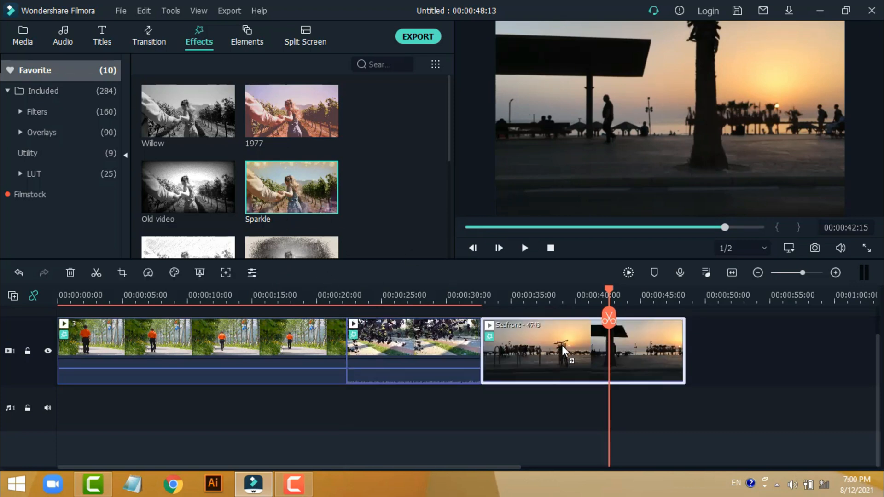
pyautogui.scroll(2, 572, 338)
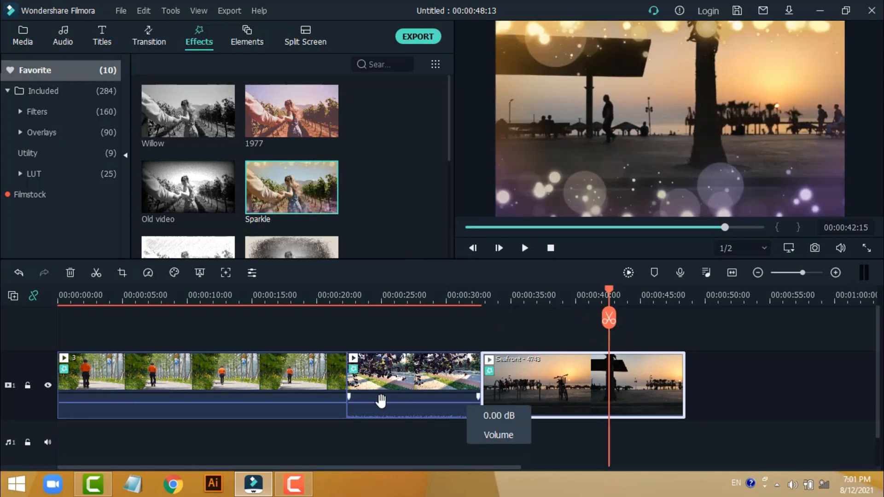
pyautogui.click(83, 374)
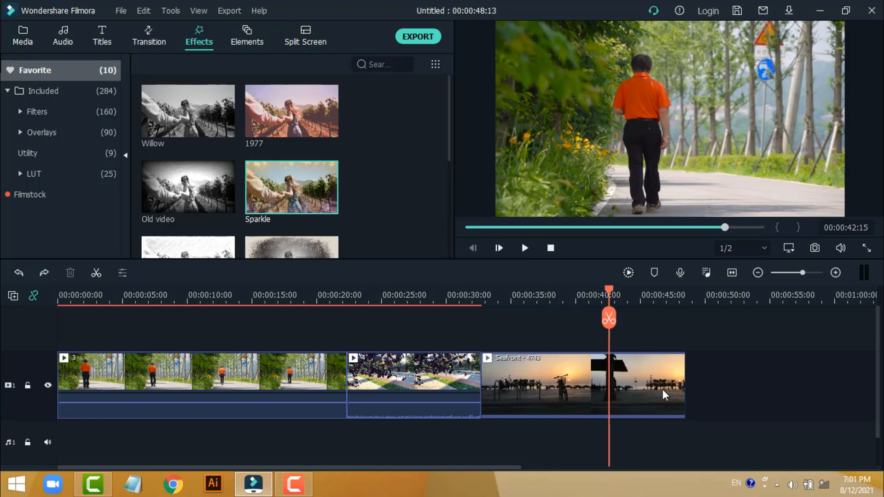
# Step: Open Advanced Color Correction for the first clip, the one with the man walking
pyautogui.click(235, 380)
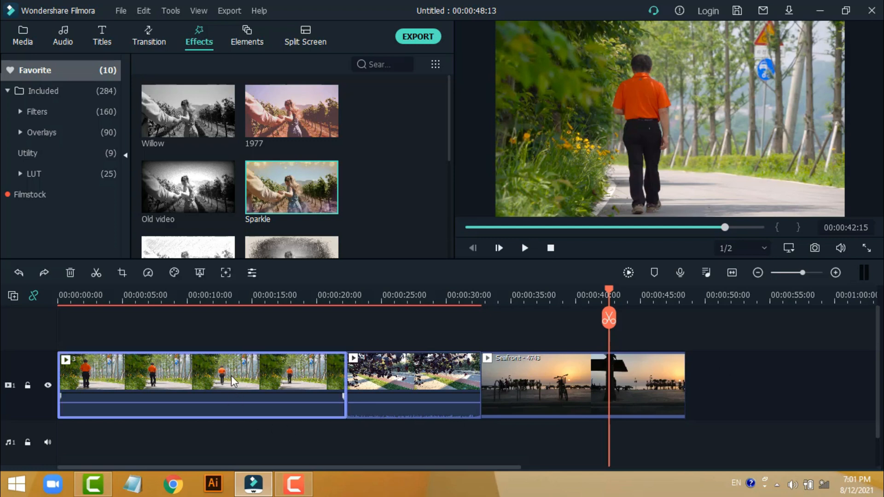
pyautogui.click(173, 273)
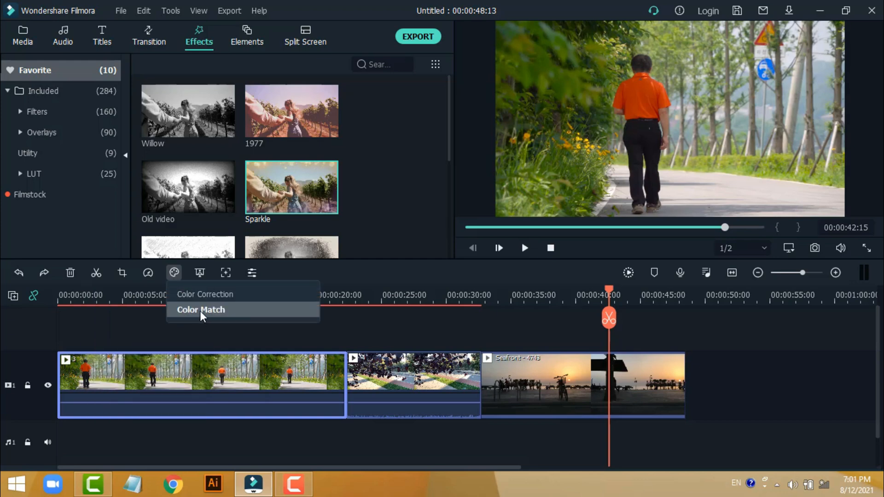
pyautogui.click(243, 295)
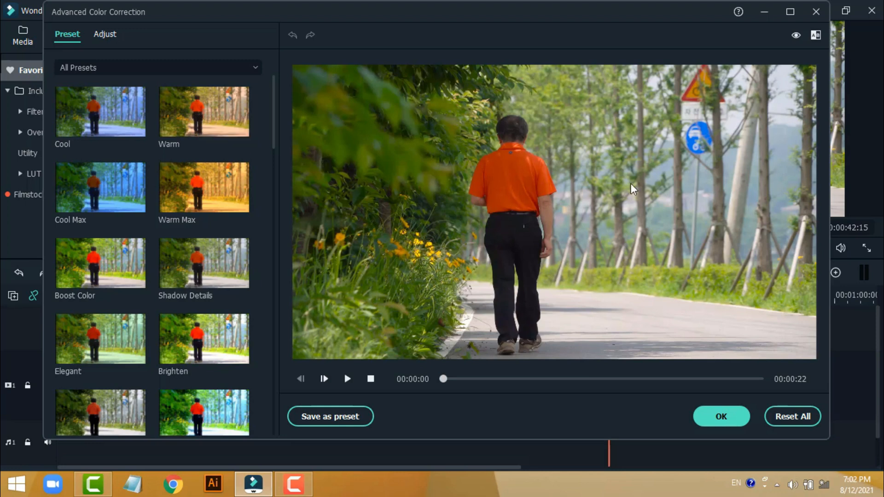
# Step: Try the Cool, Walking Dead and Epic color presets one after another on the clip
pyautogui.click(101, 115)
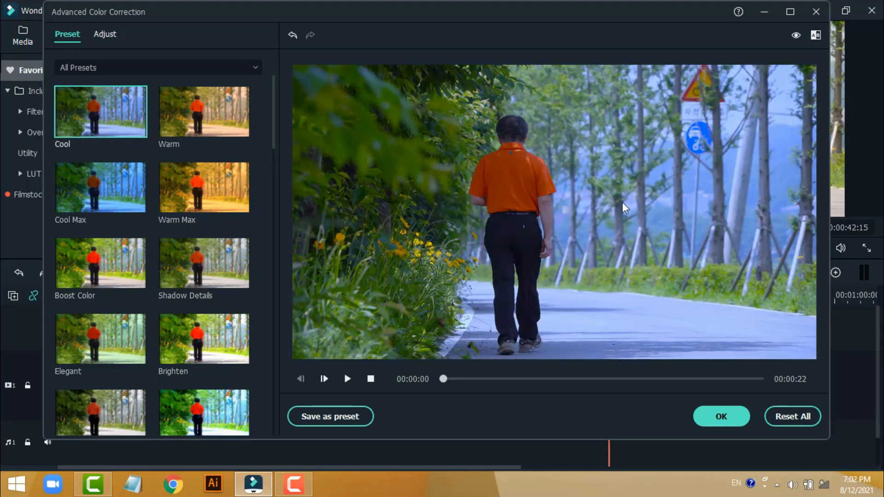
pyautogui.scroll(-15, 210, 276)
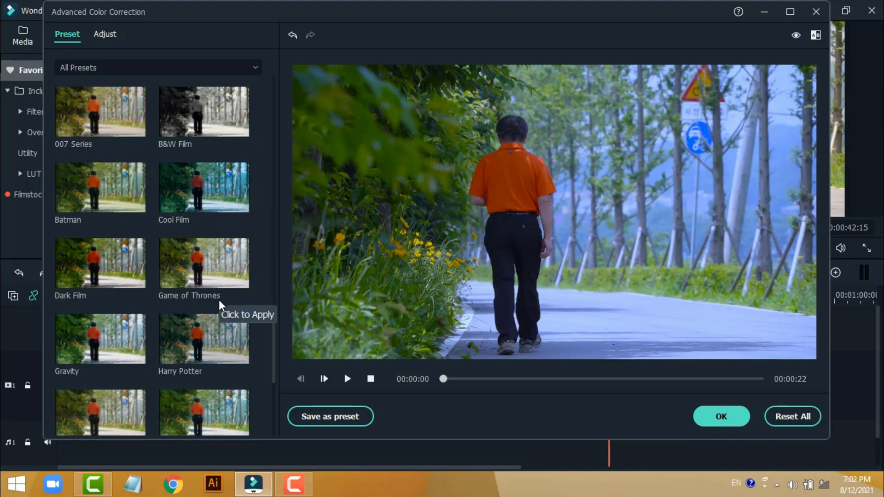
pyautogui.click(217, 312)
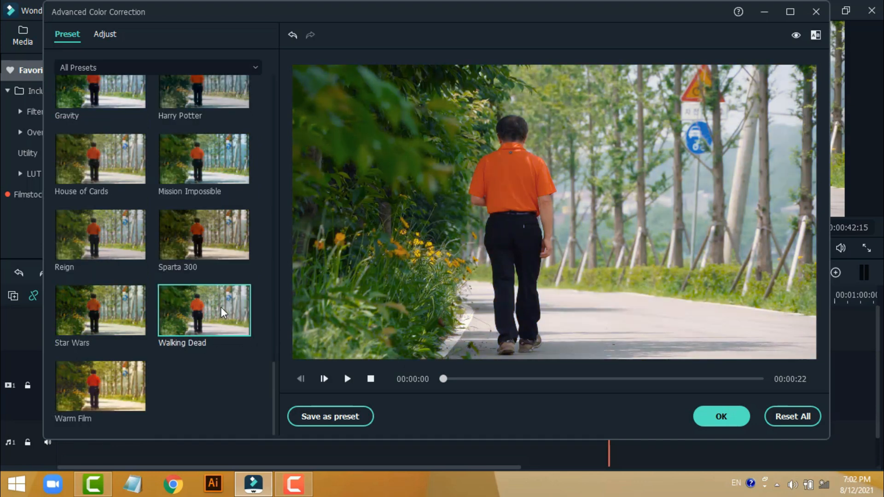
pyautogui.scroll(10, 207, 225)
pyautogui.click(220, 228)
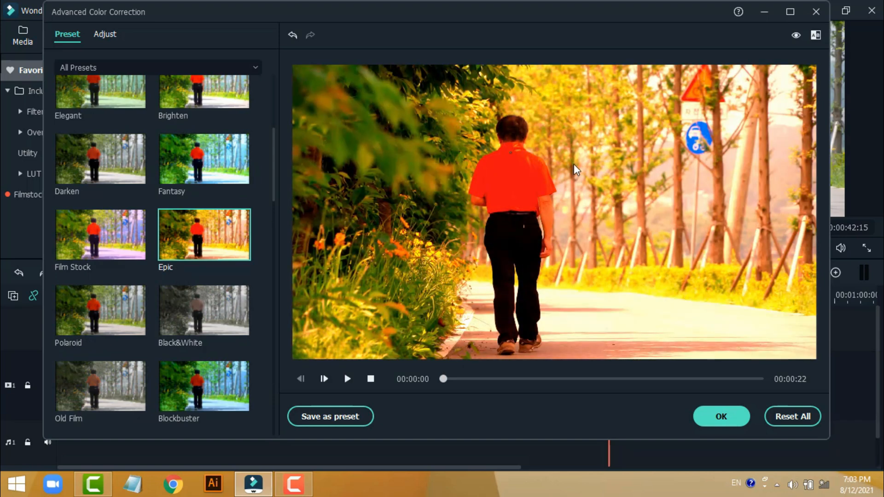
# Step: Switch the preview to the uncorrected picture and back, and set the comparison to Side by Side View
pyautogui.click(796, 35)
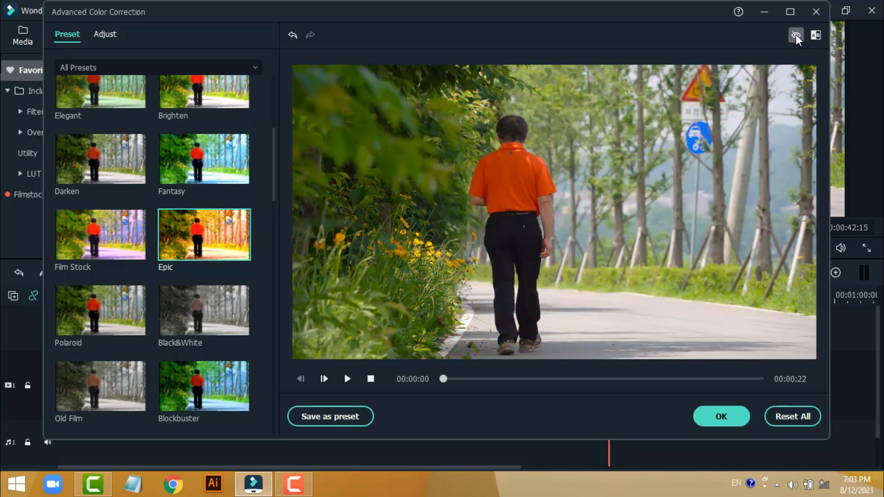
pyautogui.click(795, 35)
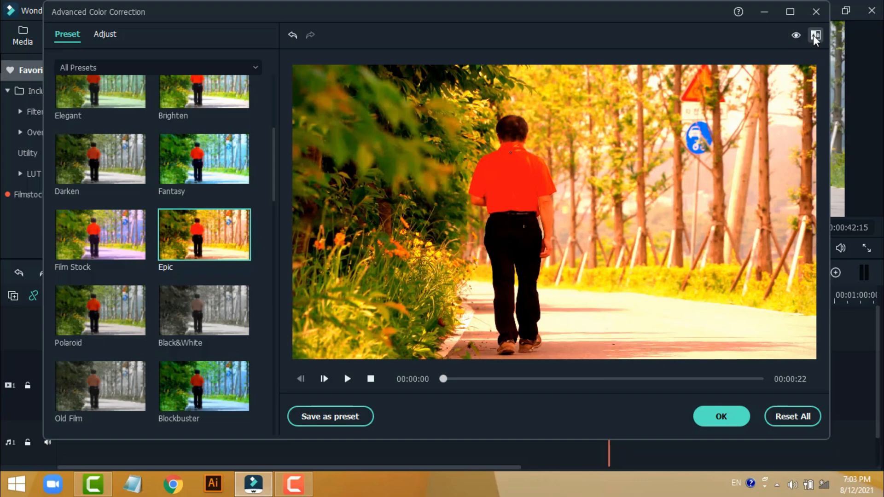
pyautogui.click(814, 35)
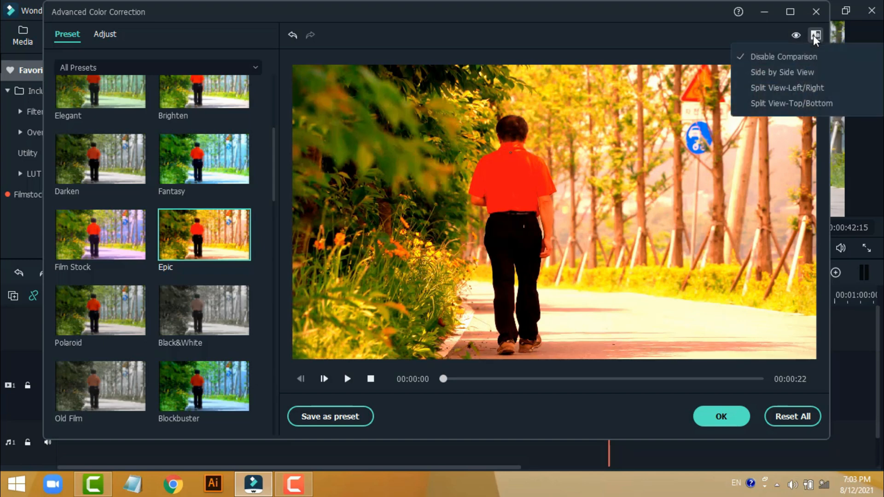
pyautogui.click(814, 73)
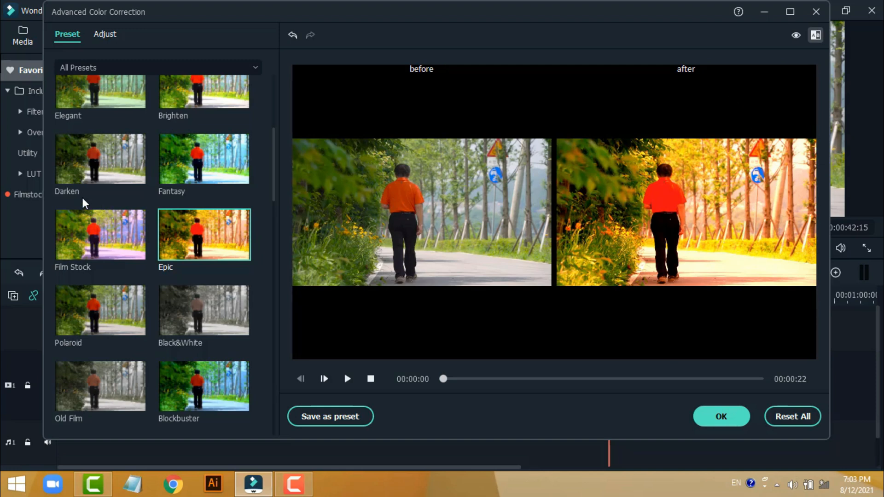
# Step: Try the Darken preset, and apply the Vignette 10 preset to the clip instead
pyautogui.click(101, 167)
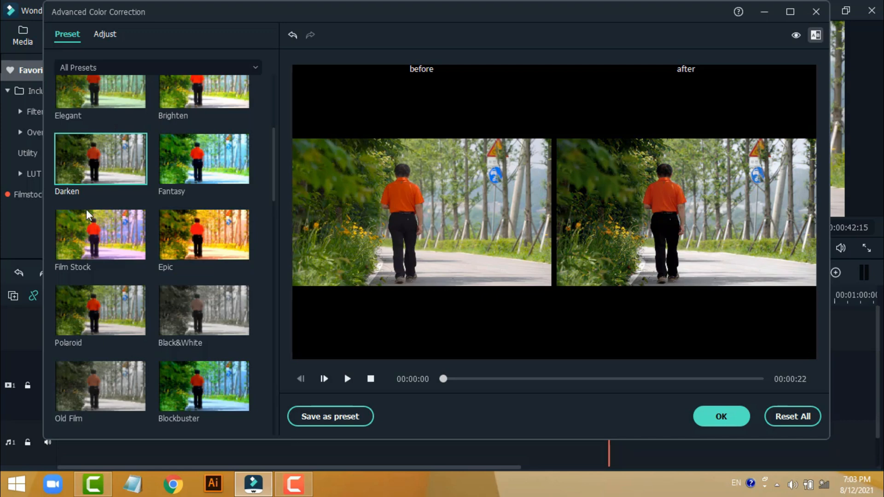
pyautogui.scroll(-10, 156, 251)
pyautogui.click(220, 231)
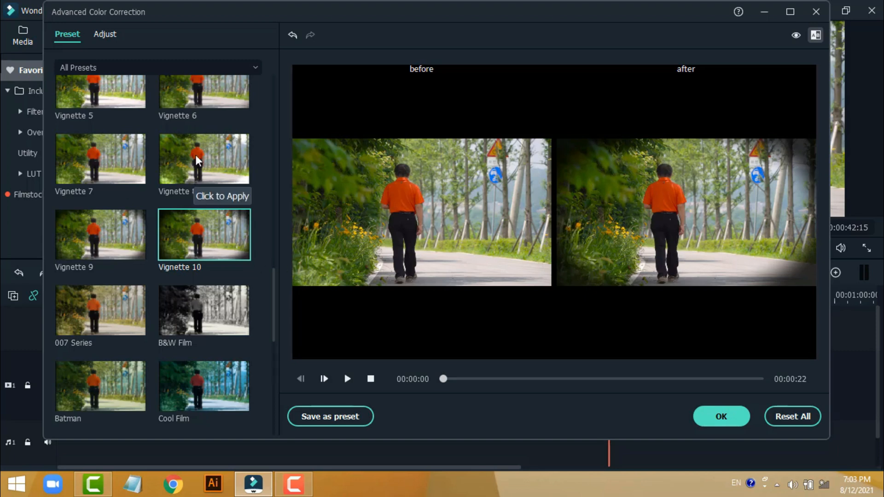
pyautogui.click(816, 35)
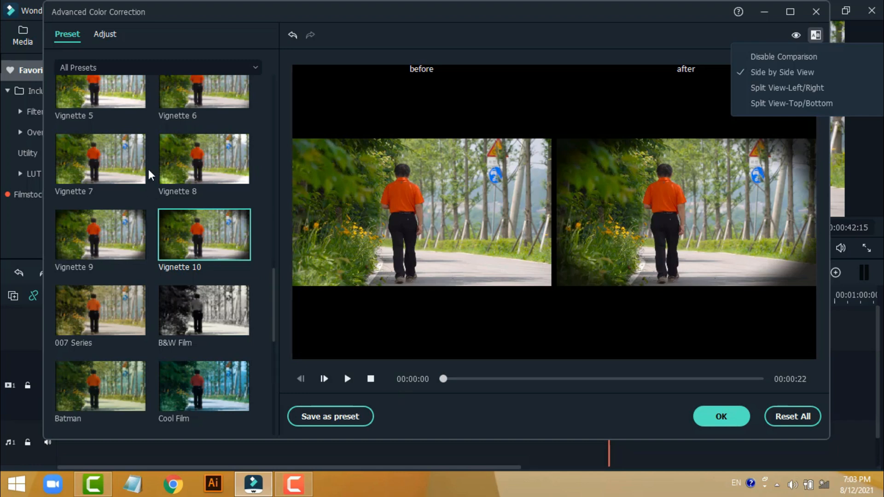
# Step: Apply automatic Color Enhancement in the manual adjustments, and set its Threshold to 68 and Value to 32
pyautogui.click(111, 37)
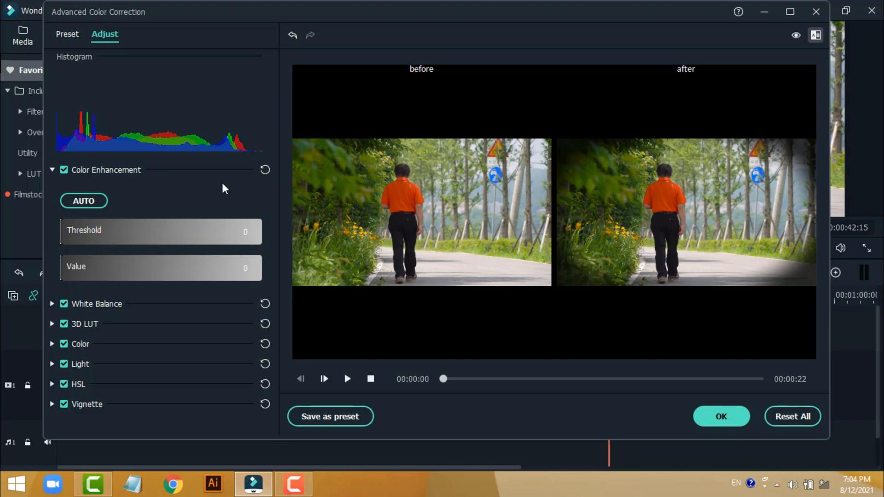
pyautogui.click(51, 170)
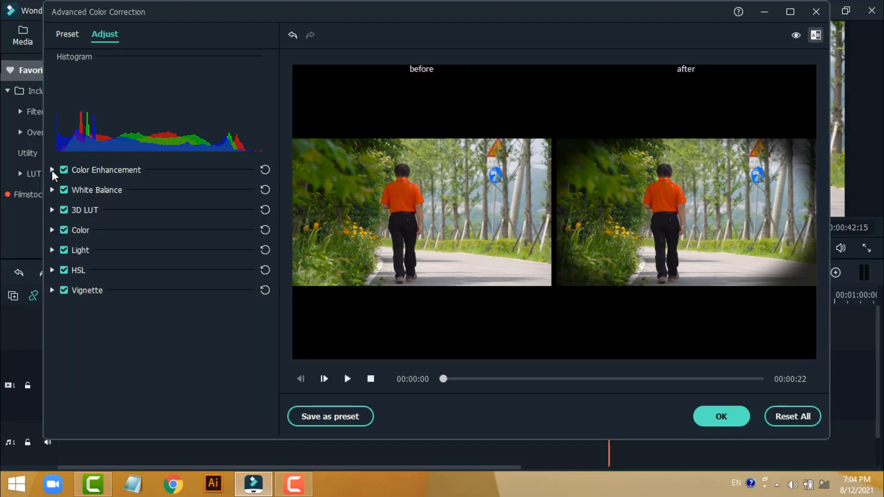
pyautogui.click(51, 170)
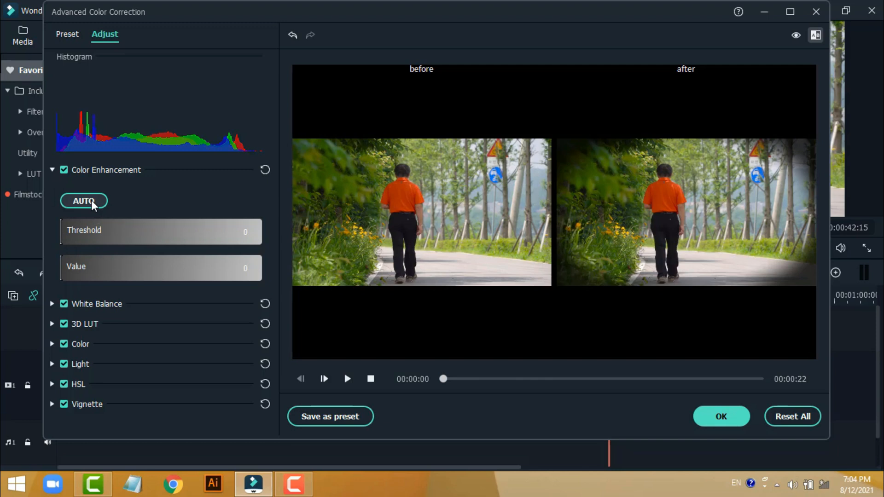
pyautogui.click(91, 201)
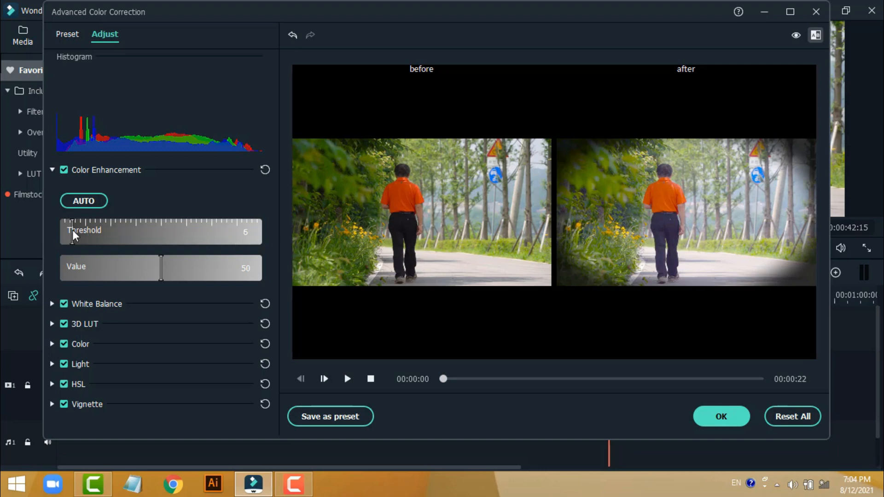
pyautogui.moveTo(71, 232); pyautogui.dragTo(183, 237)
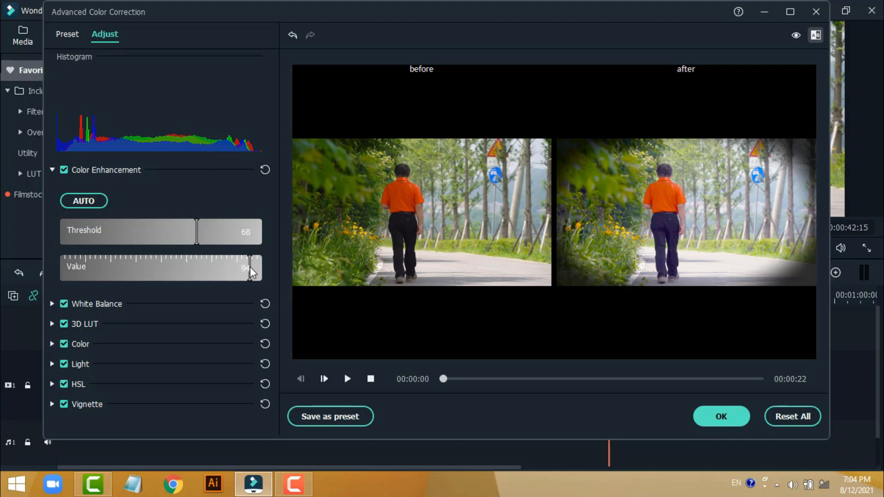
pyautogui.moveTo(249, 266); pyautogui.dragTo(124, 267)
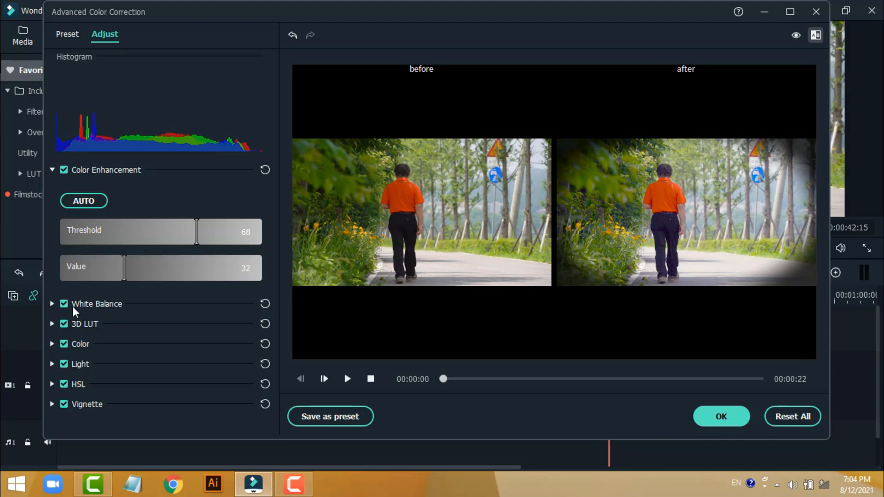
# Step: Set the White Balance temperature to 13.10 and the tint to -15.15
pyautogui.click(52, 303)
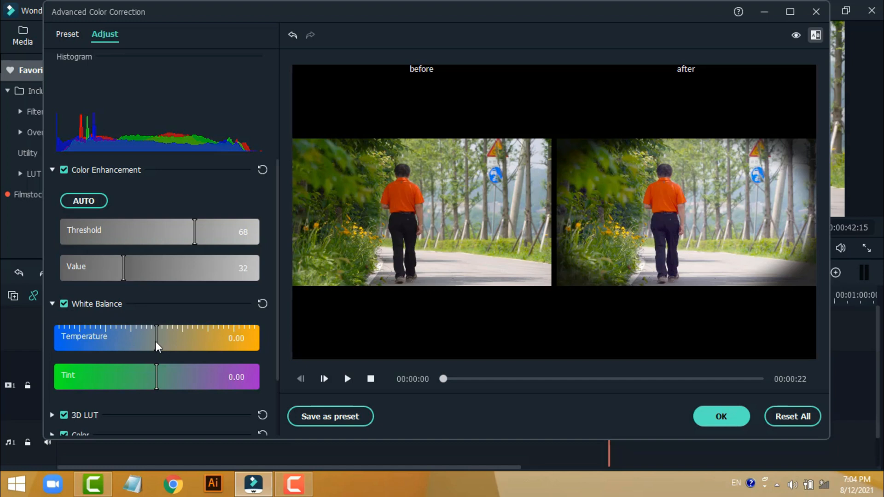
pyautogui.moveTo(155, 342); pyautogui.dragTo(209, 341)
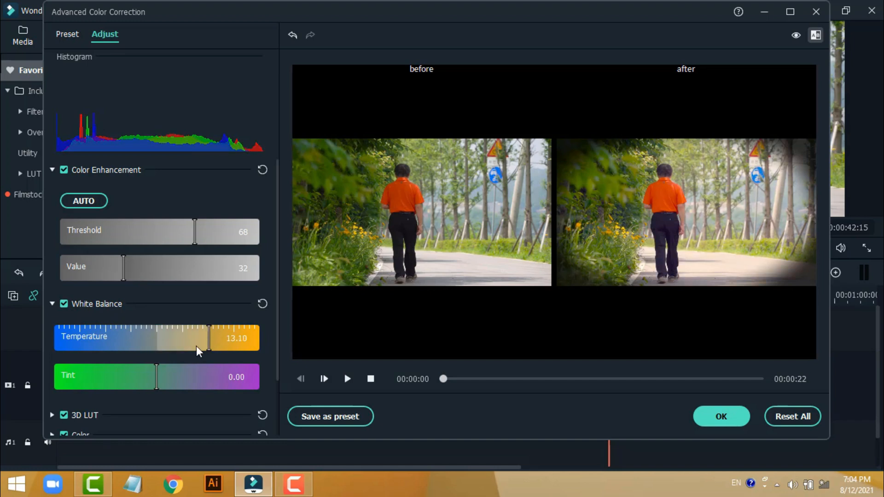
pyautogui.moveTo(157, 378); pyautogui.dragTo(102, 379)
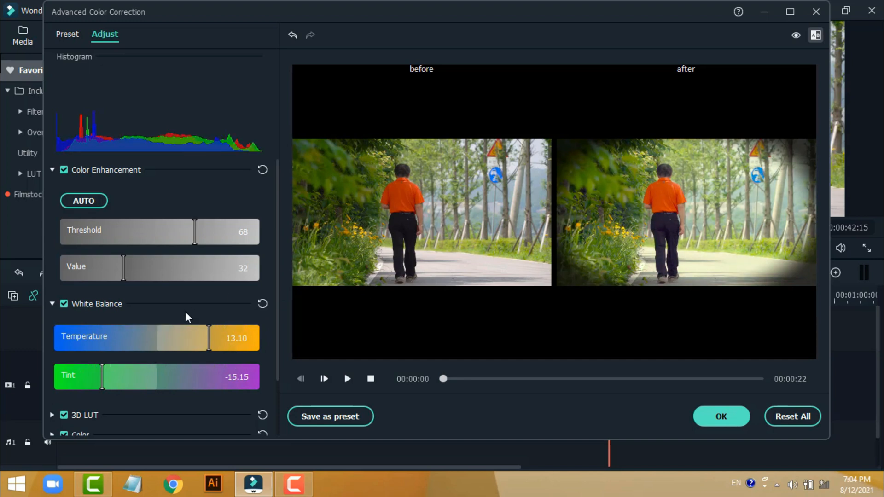
# Step: Set the Exposure to 71 and the Brightness to -52 in the Color adjustments
pyautogui.scroll(-2, 192, 324)
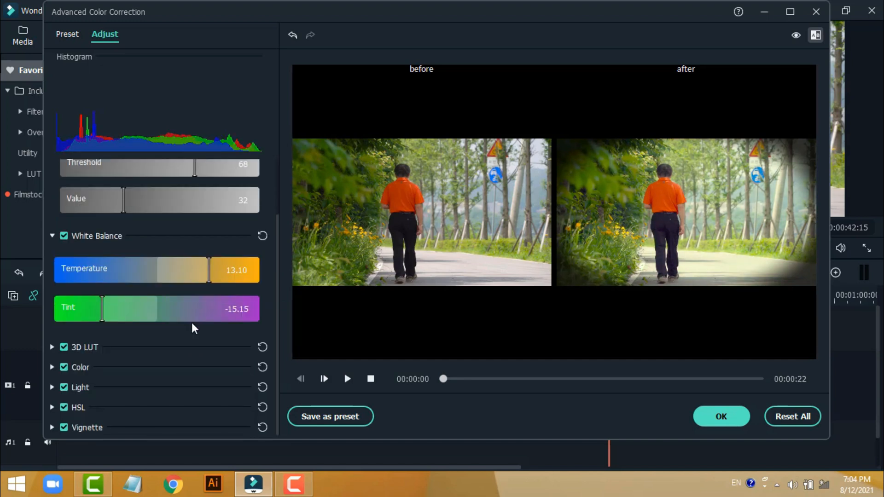
pyautogui.click(51, 366)
pyautogui.scroll(-3, 123, 379)
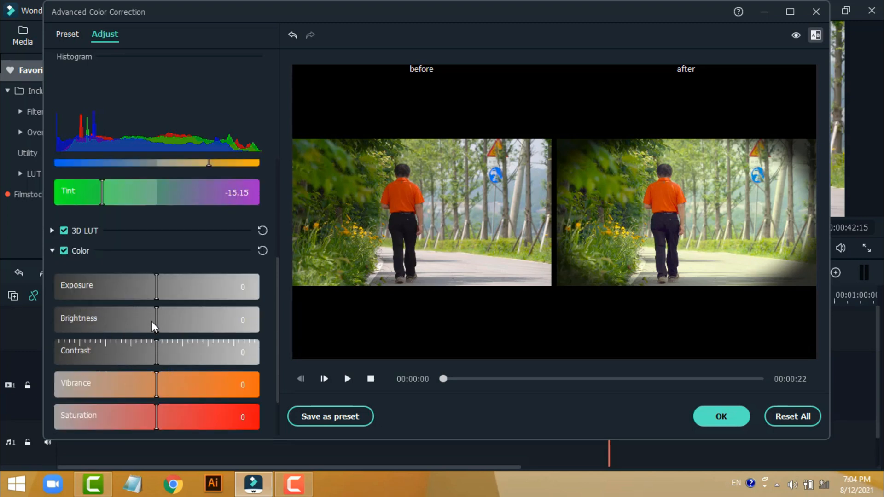
pyautogui.click(155, 283)
pyautogui.click(230, 285)
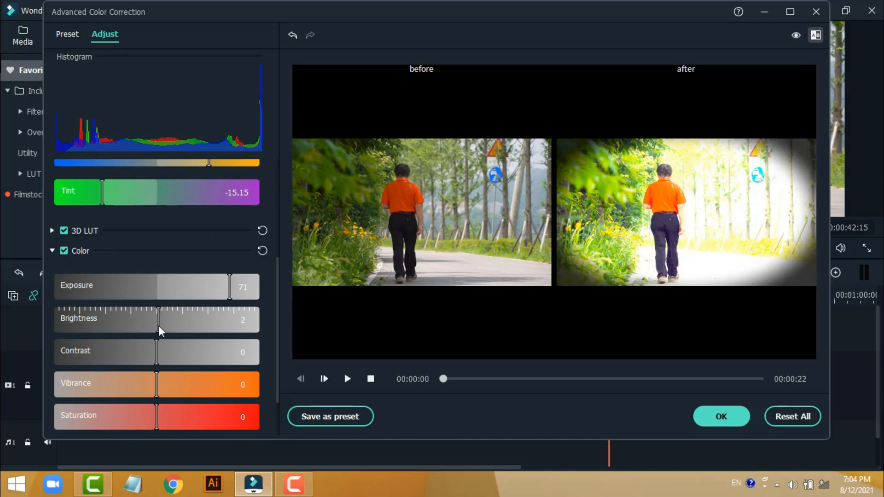
pyautogui.moveTo(158, 325); pyautogui.dragTo(104, 325)
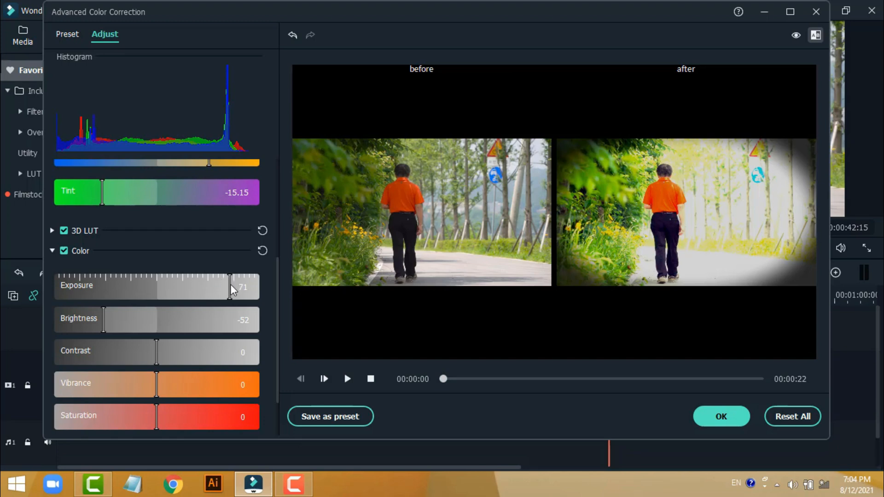
# Step: Set the Exposure to 11 and the Saturation to -13 in the Color adjustments
pyautogui.moveTo(231, 286); pyautogui.dragTo(161, 287)
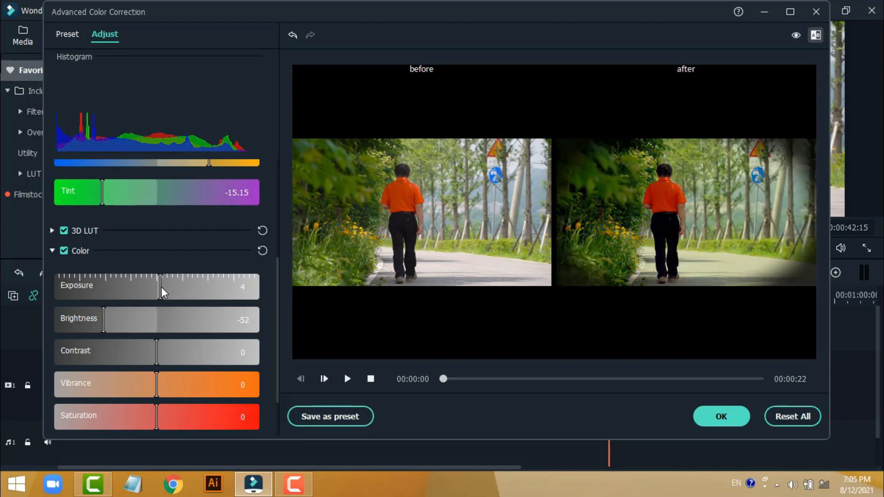
pyautogui.moveTo(161, 286); pyautogui.dragTo(168, 286)
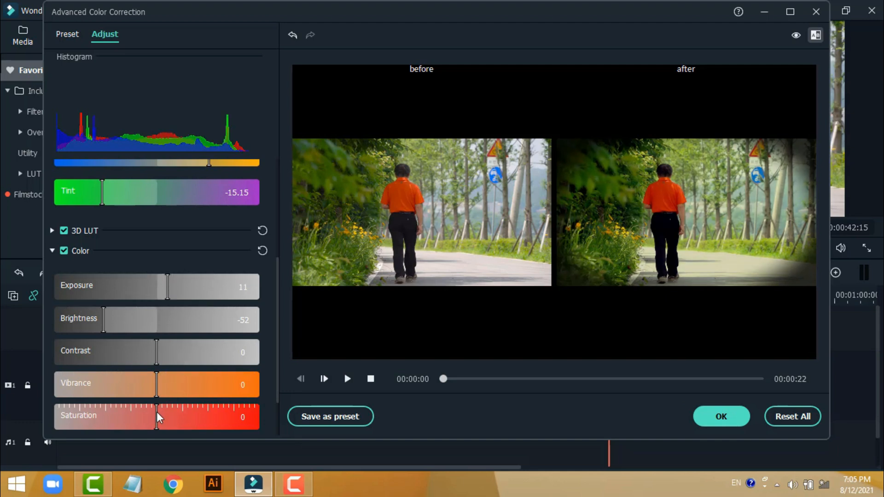
pyautogui.moveTo(157, 414); pyautogui.dragTo(183, 416)
pyautogui.moveTo(181, 415); pyautogui.dragTo(151, 403)
pyautogui.scroll(-2, 165, 369)
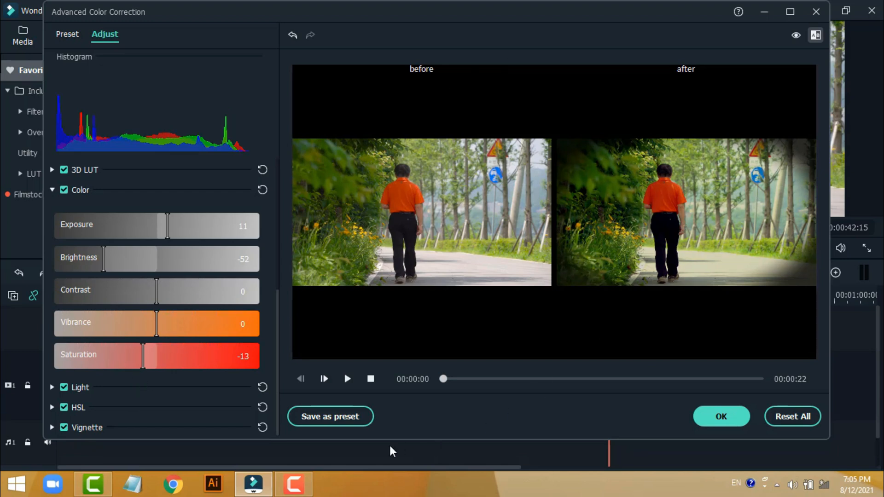
# Step: Save the color adjustments as a custom preset named Style One, and confirm the first clip's color correction
pyautogui.click(334, 417)
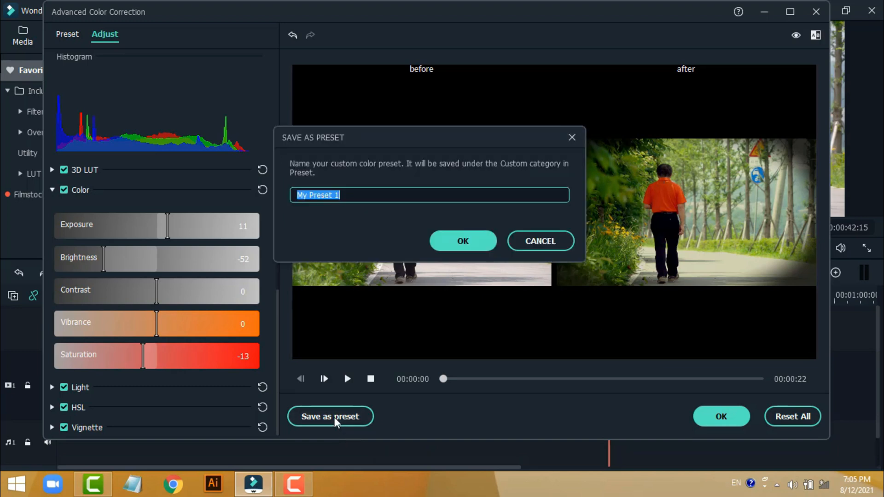
pyautogui.write('S')
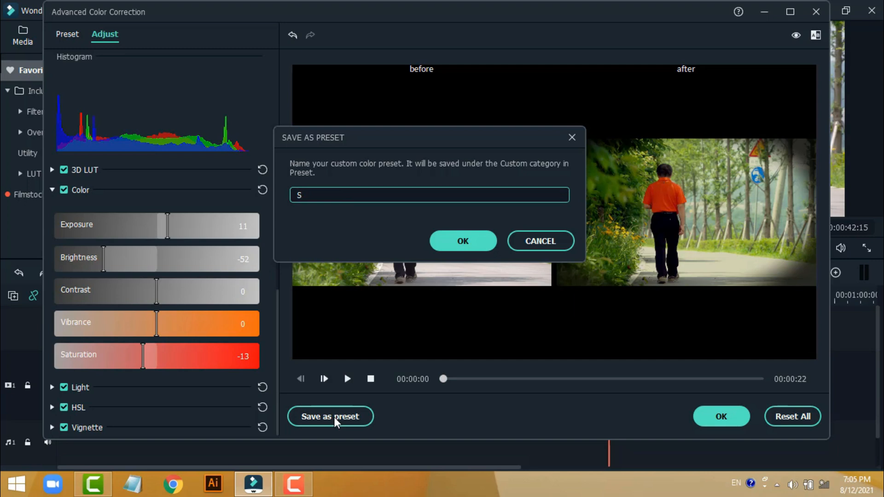
pyautogui.write('tyle One')
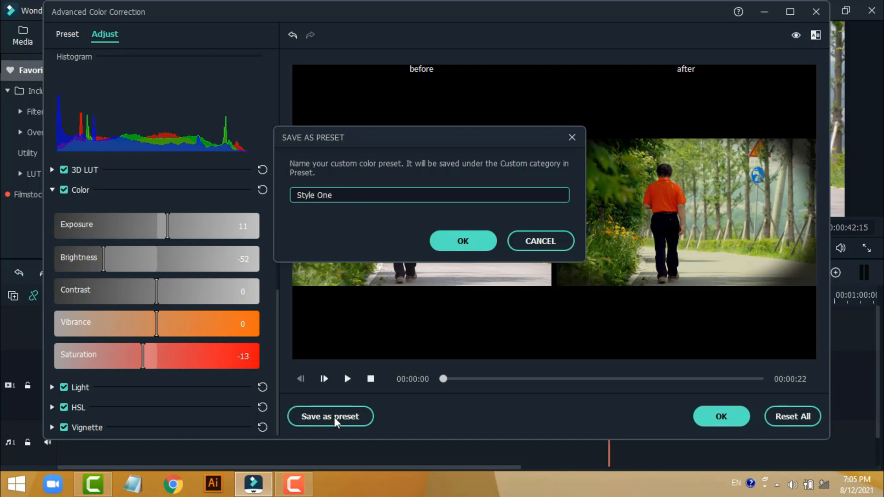
pyautogui.click(449, 246)
pyautogui.click(721, 416)
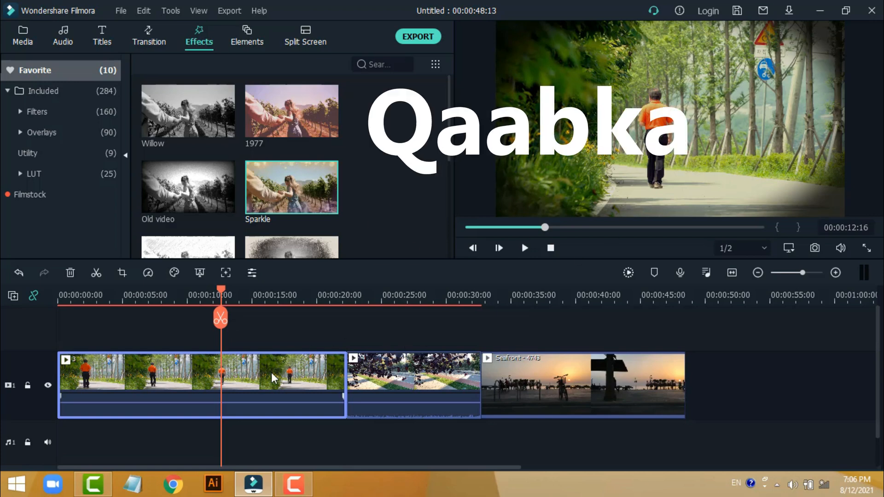
# Step: Copy the first clip's effects, paste them onto the second clip and the Seafront - 4743 clip together, and preview both
pyautogui.click(143, 10)
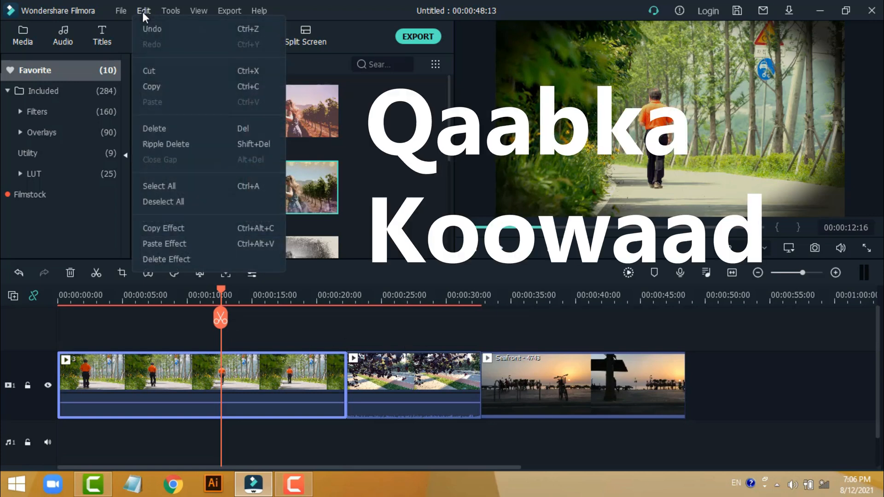
pyautogui.click(194, 228)
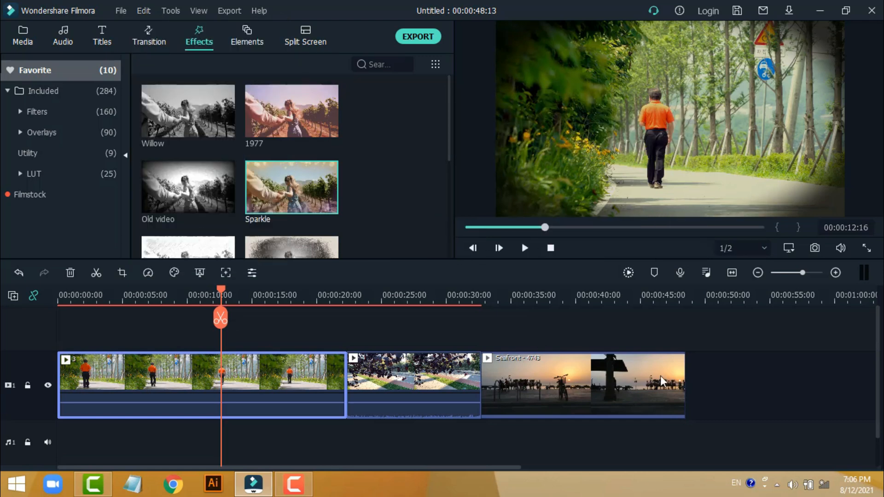
pyautogui.click(585, 386)
pyautogui.moveTo(584, 383); pyautogui.dragTo(429, 373)
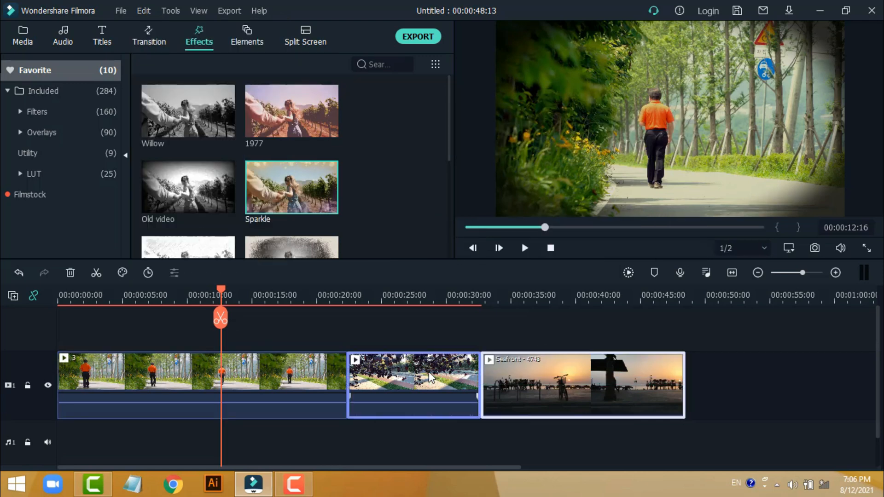
pyautogui.click(144, 11)
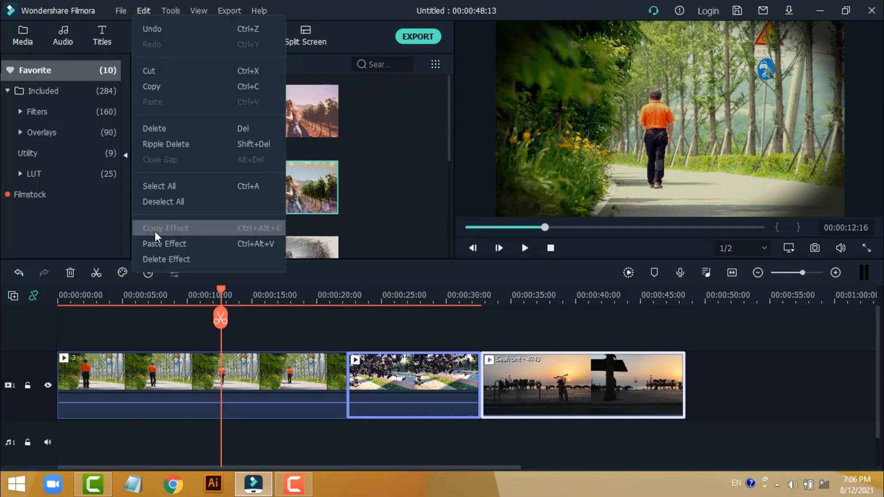
pyautogui.click(162, 244)
pyautogui.click(426, 294)
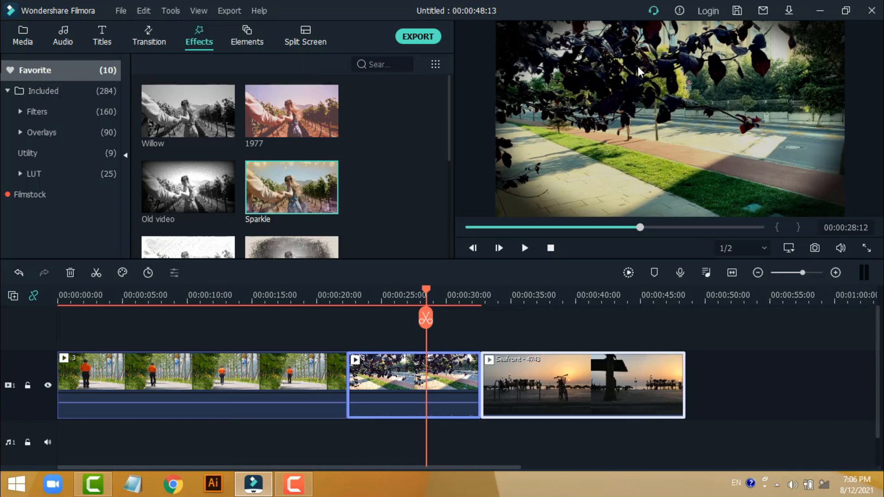
pyautogui.click(607, 295)
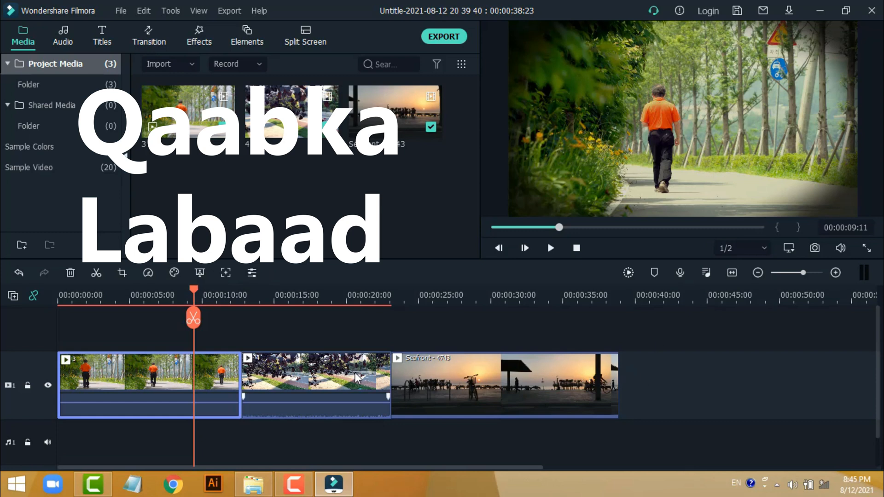
# Step: Apply the custom Style One color correction preset to the second timeline clip and confirm it
pyautogui.click(333, 301)
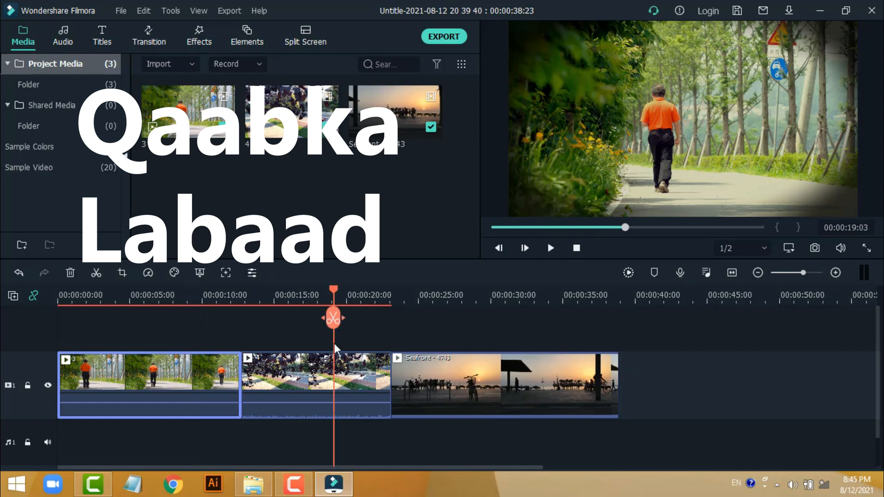
pyautogui.click(295, 379)
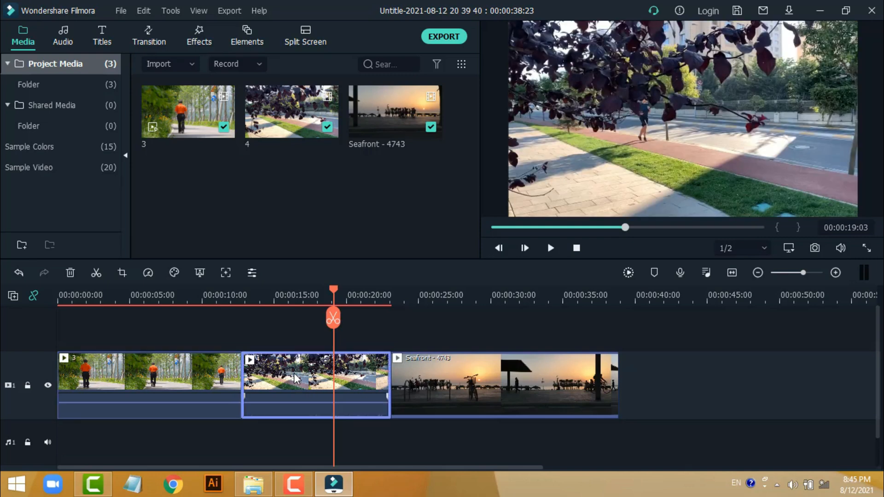
pyautogui.click(173, 274)
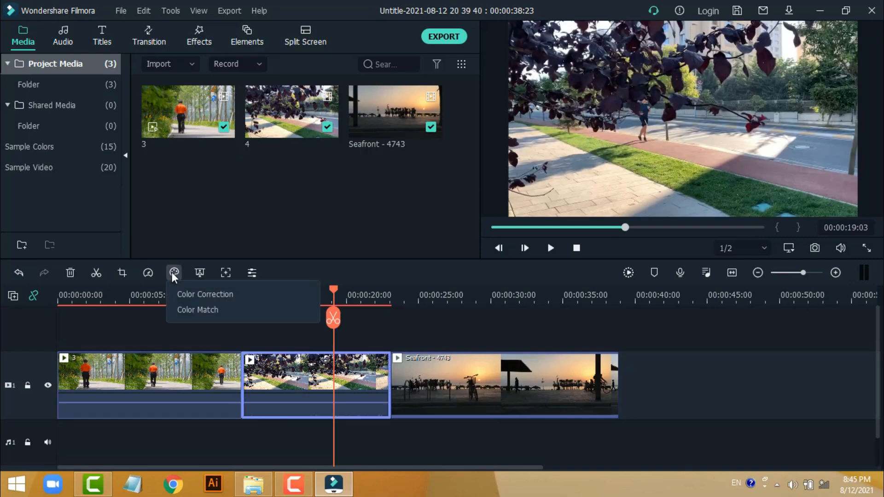
pyautogui.click(247, 294)
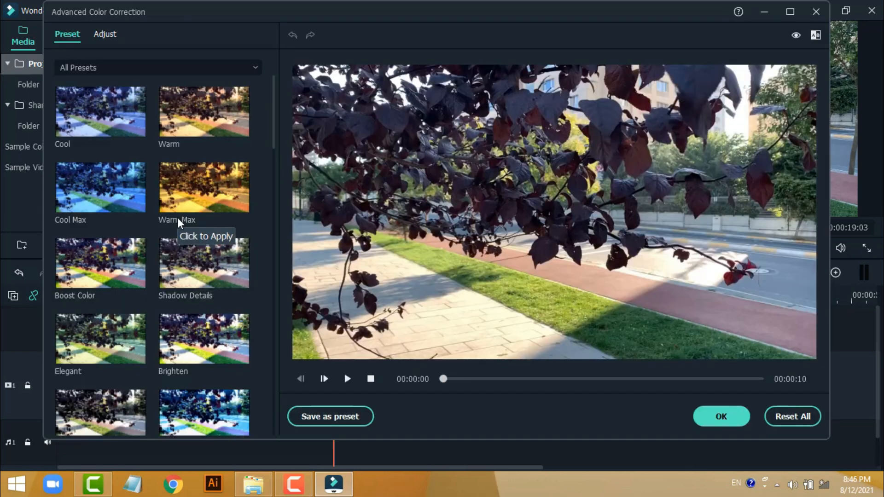
pyautogui.click(162, 67)
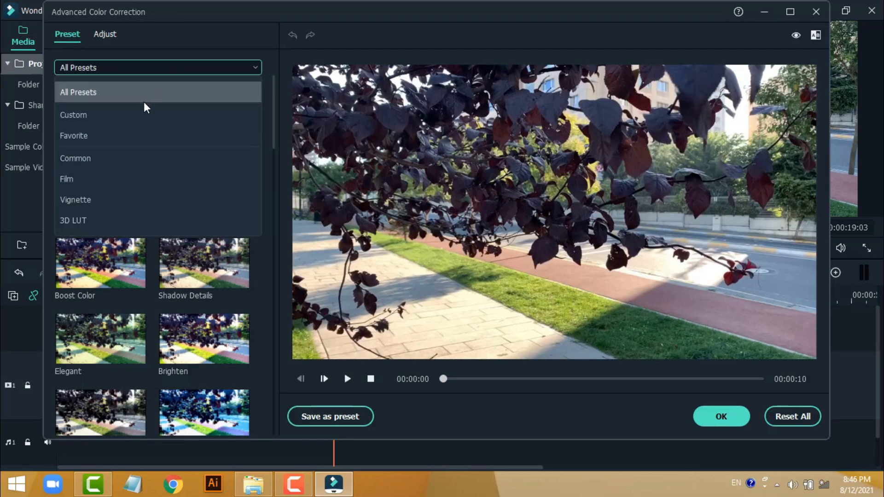
pyautogui.click(132, 122)
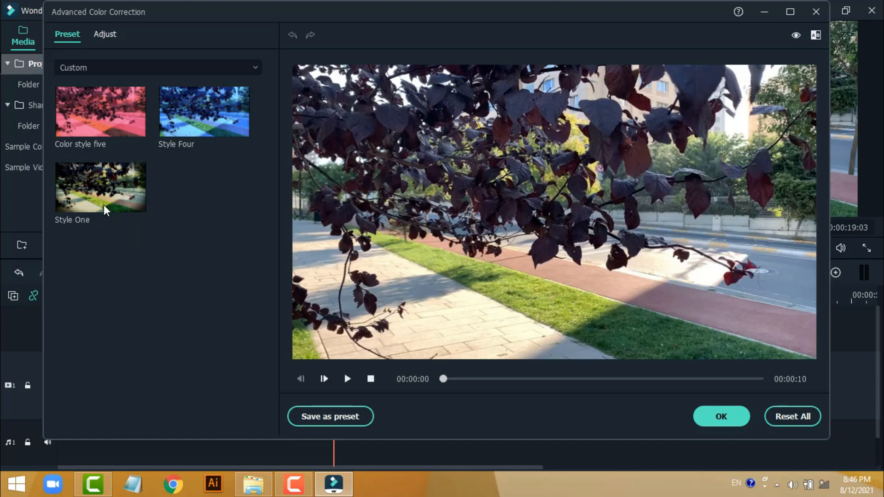
pyautogui.click(97, 191)
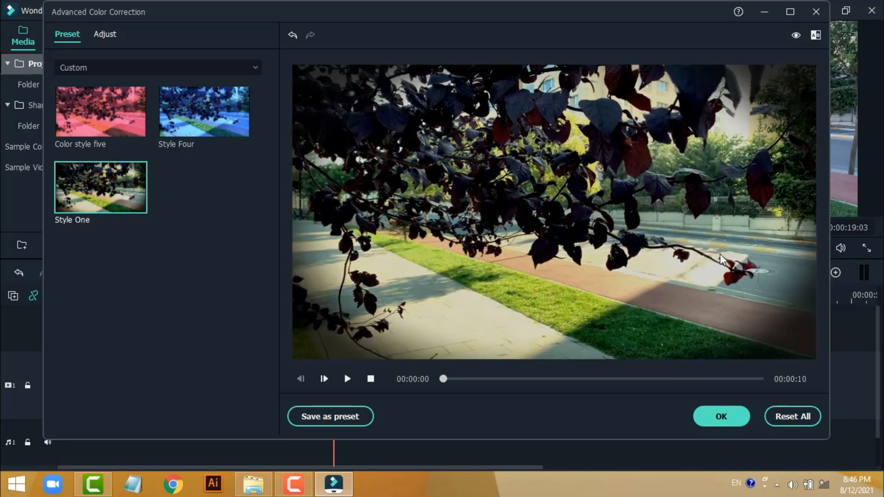
pyautogui.click(721, 417)
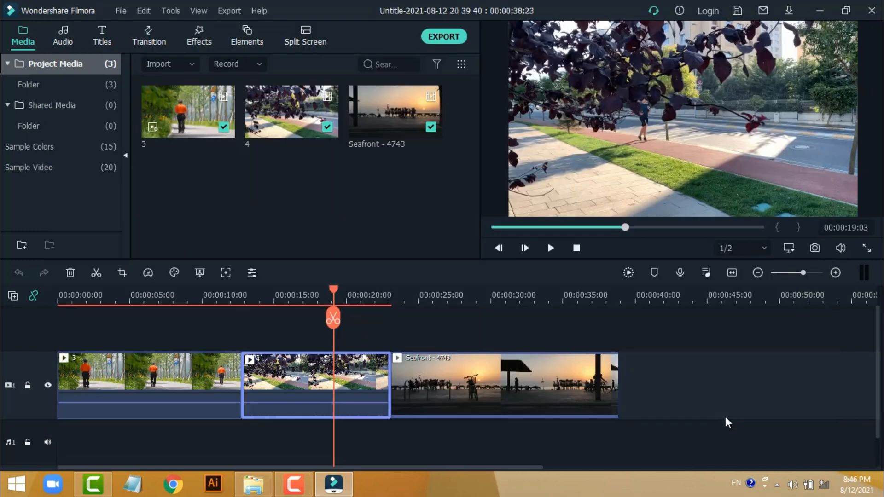
# Step: Apply the custom Style One color correction preset to the Seafront - 4743 clip and confirm it
pyautogui.click(513, 380)
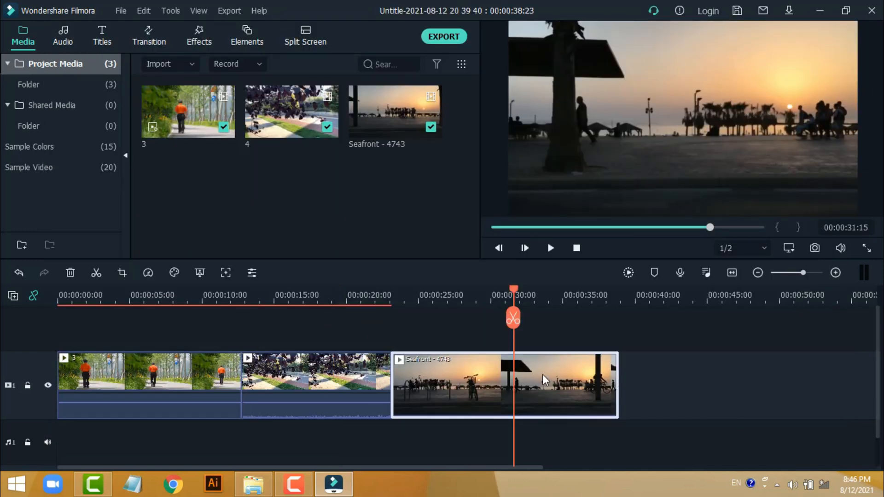
pyautogui.click(174, 273)
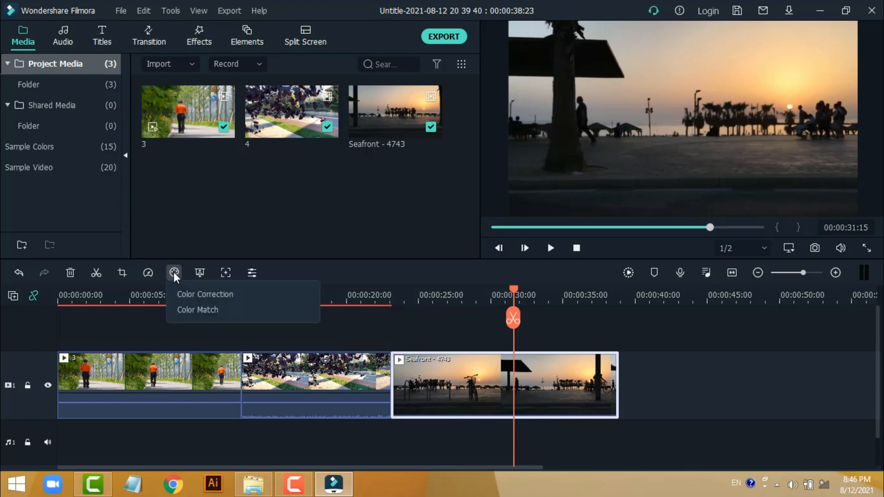
pyautogui.click(206, 298)
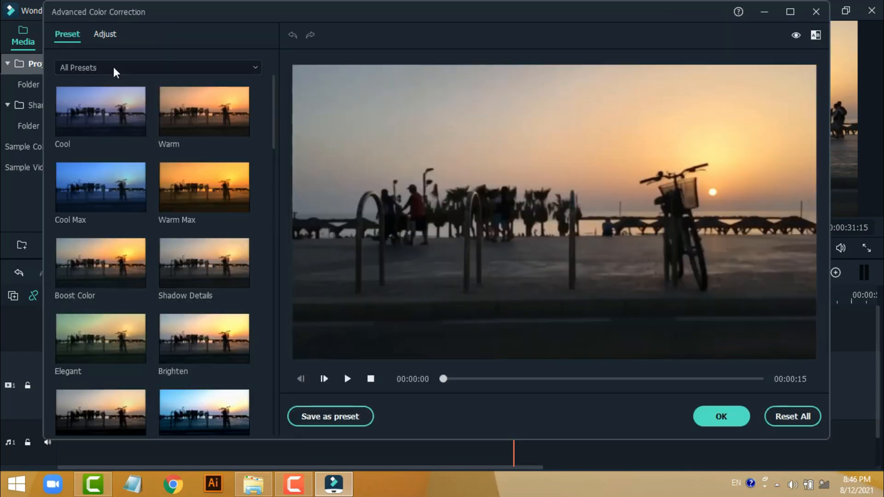
pyautogui.click(114, 68)
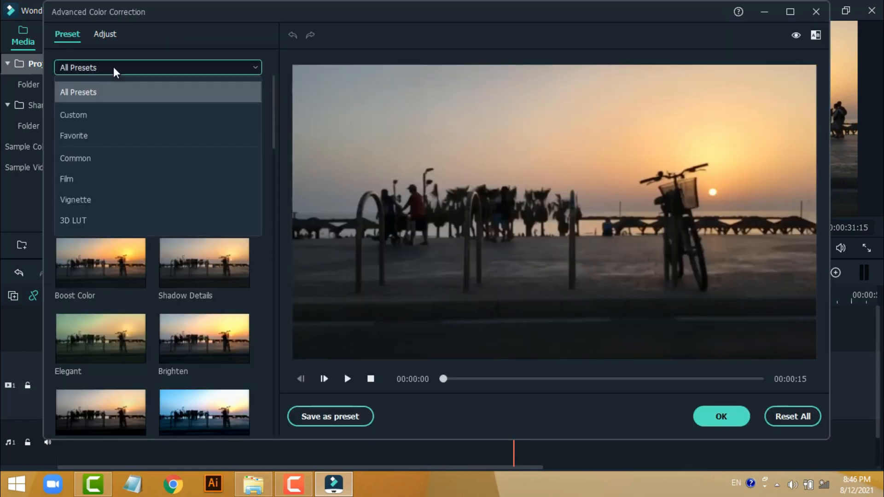
pyautogui.click(109, 115)
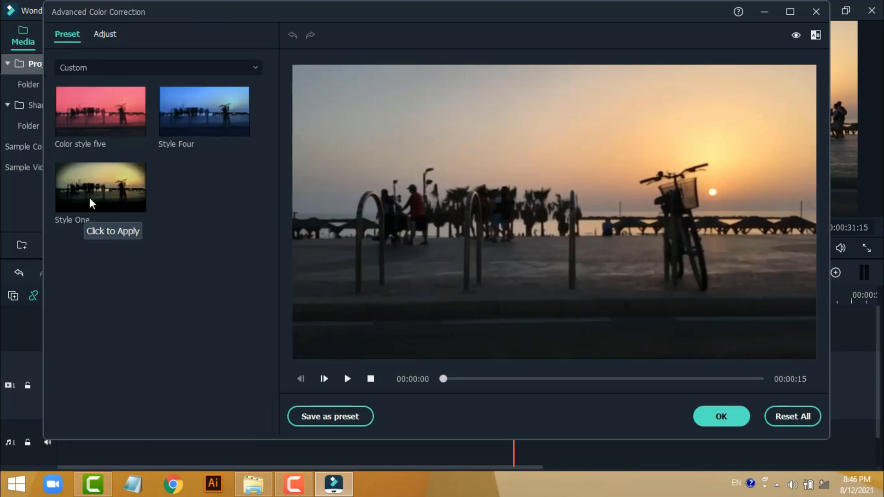
pyautogui.click(90, 199)
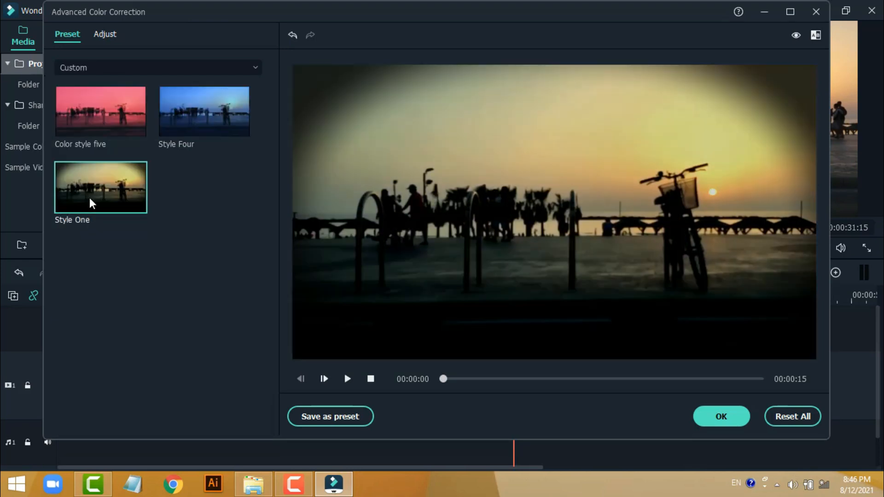
pyautogui.click(730, 416)
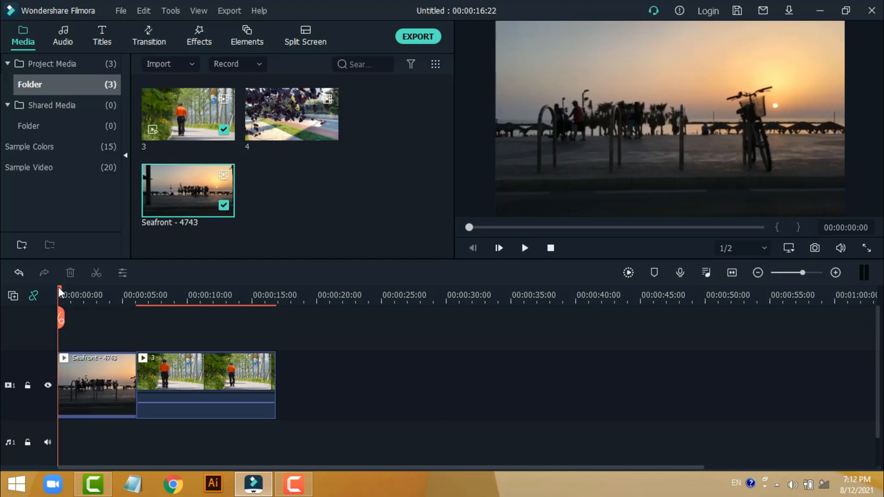
# Step: Scrub the timeline between the Seafront - 4743 clip and clip 3 to compare their colors
pyautogui.moveTo(62, 296); pyautogui.dragTo(266, 328)
pyautogui.click(264, 296)
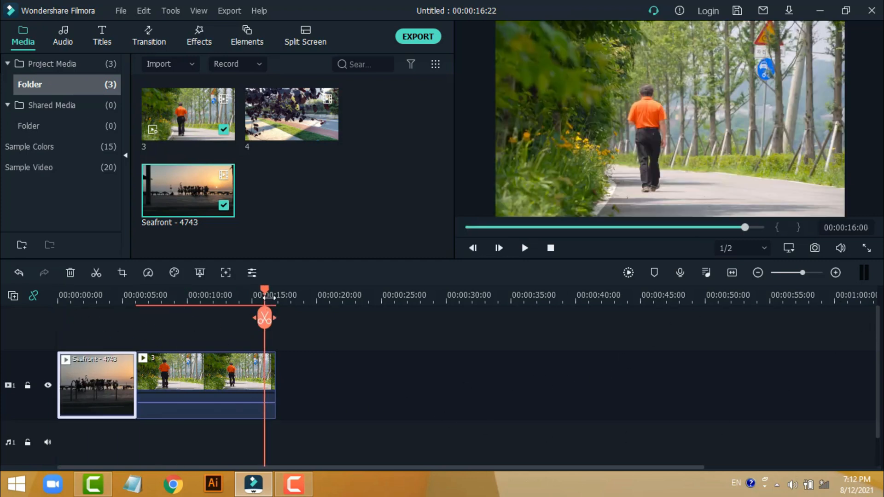
pyautogui.moveTo(265, 296); pyautogui.dragTo(109, 317)
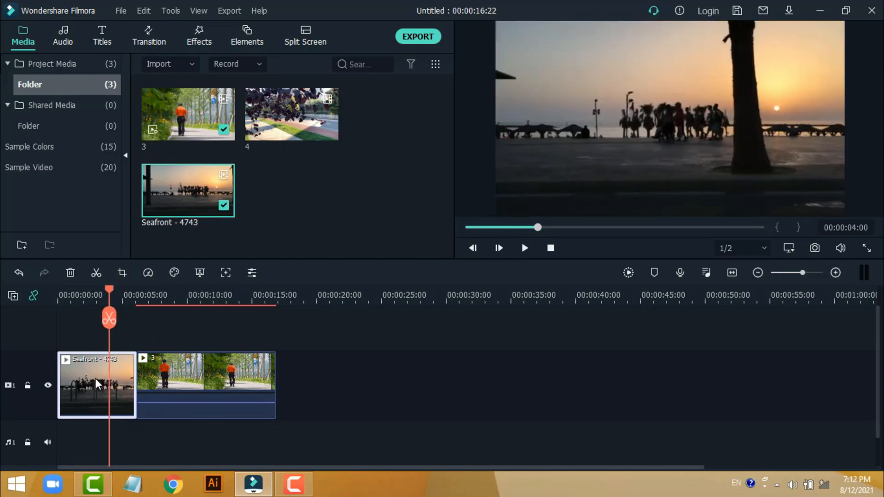
pyautogui.click(206, 318)
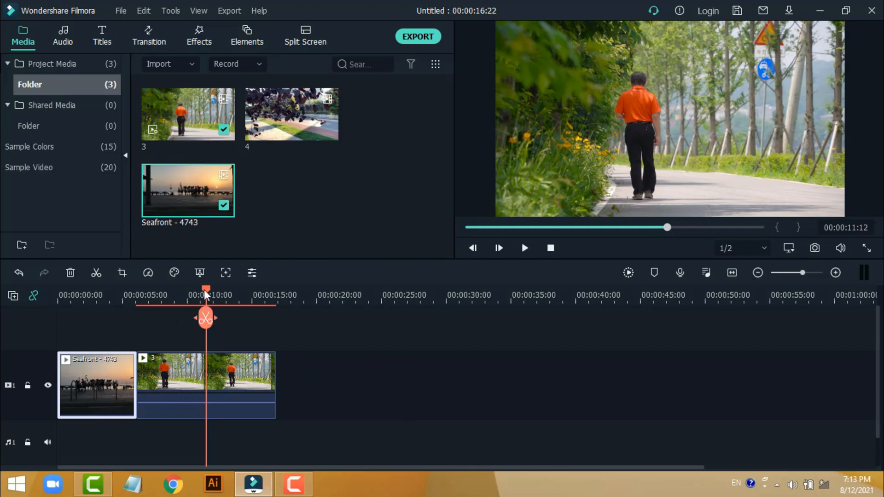
pyautogui.moveTo(207, 314); pyautogui.dragTo(96, 318)
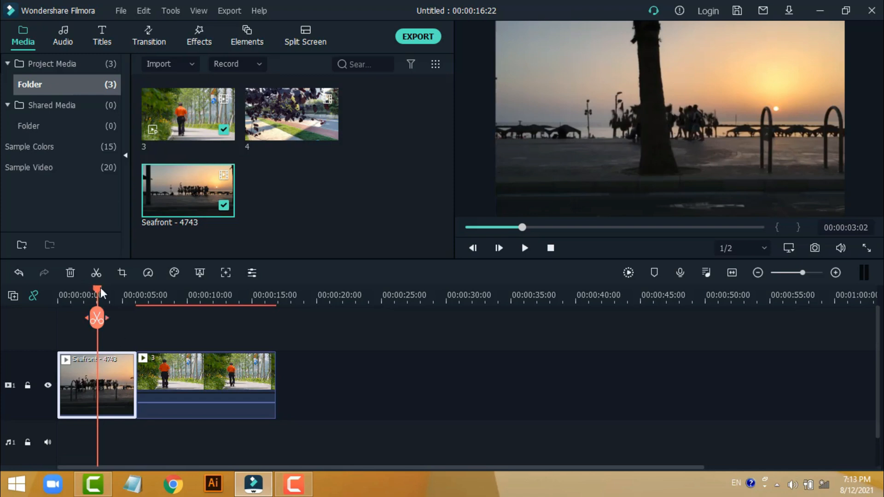
pyautogui.click(220, 301)
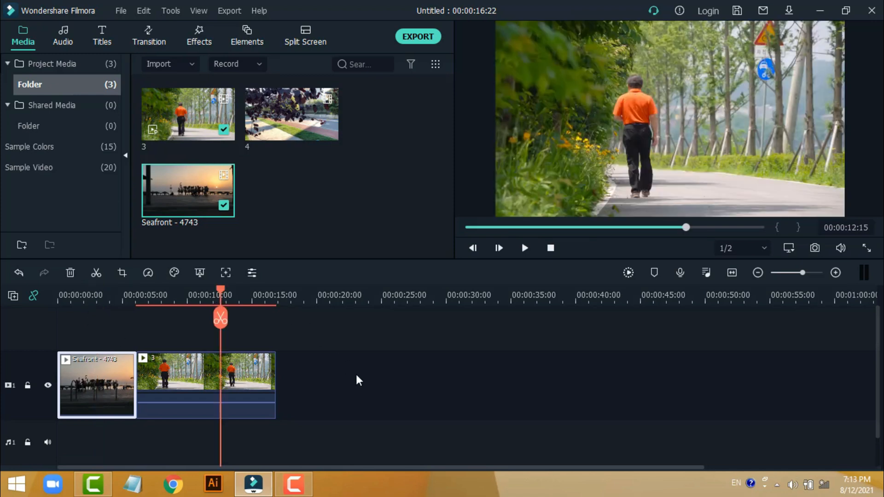
# Step: Color-match clip 3 to the Seafront - 4743 clip, using the frame at 00:00:03 as the reference
pyautogui.moveTo(407, 388); pyautogui.dragTo(90, 381)
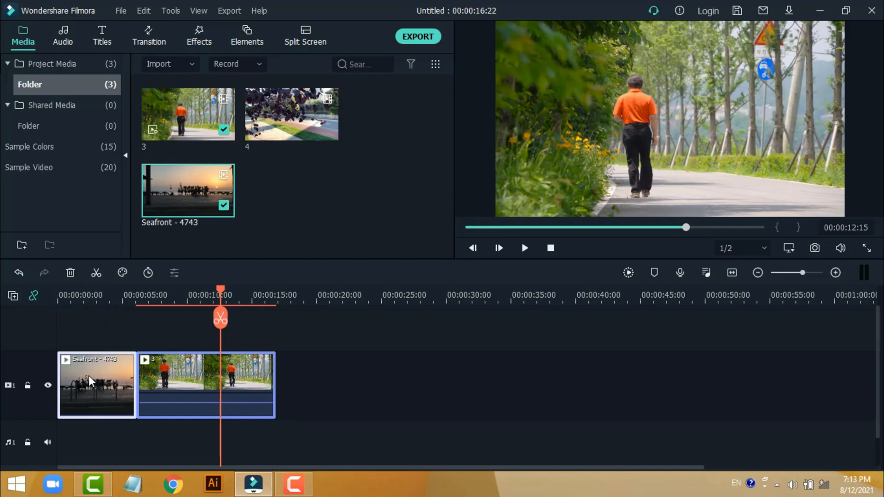
pyautogui.click(128, 273)
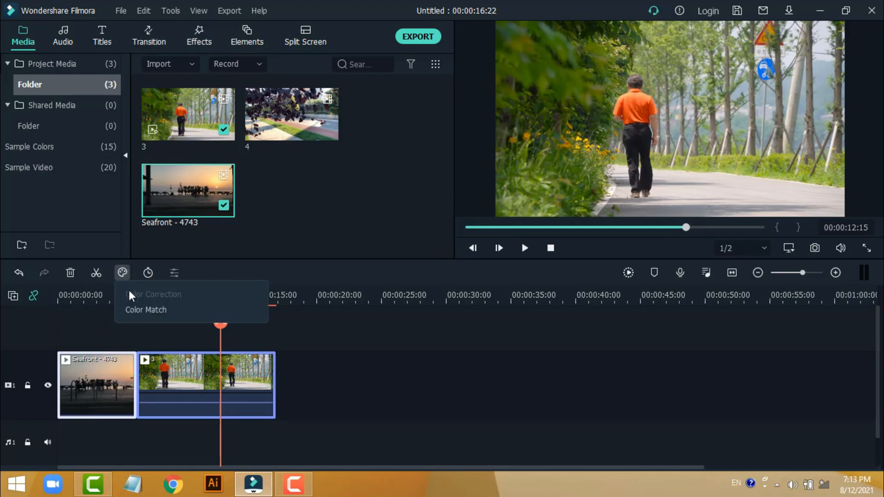
pyautogui.click(146, 312)
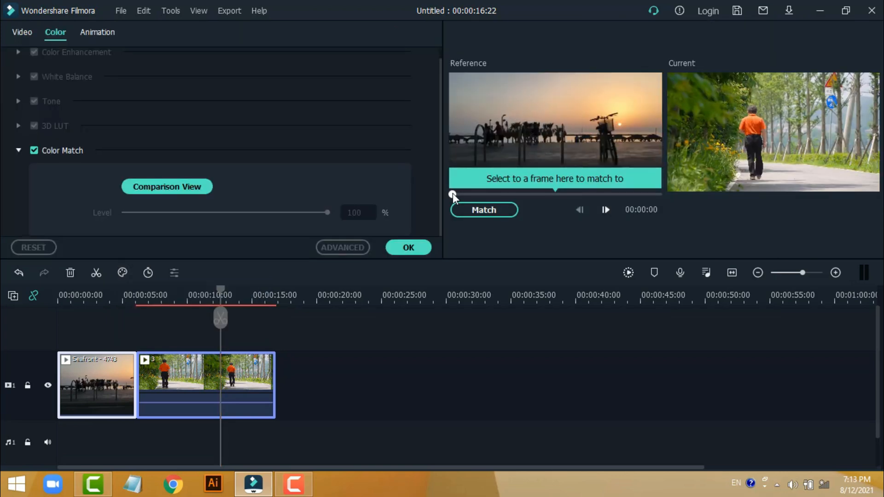
pyautogui.moveTo(452, 194); pyautogui.dragTo(494, 193)
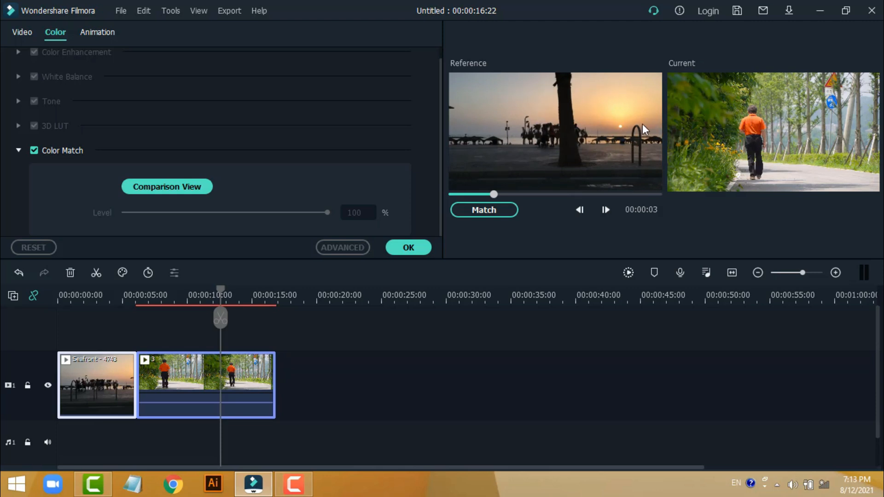
pyautogui.click(498, 211)
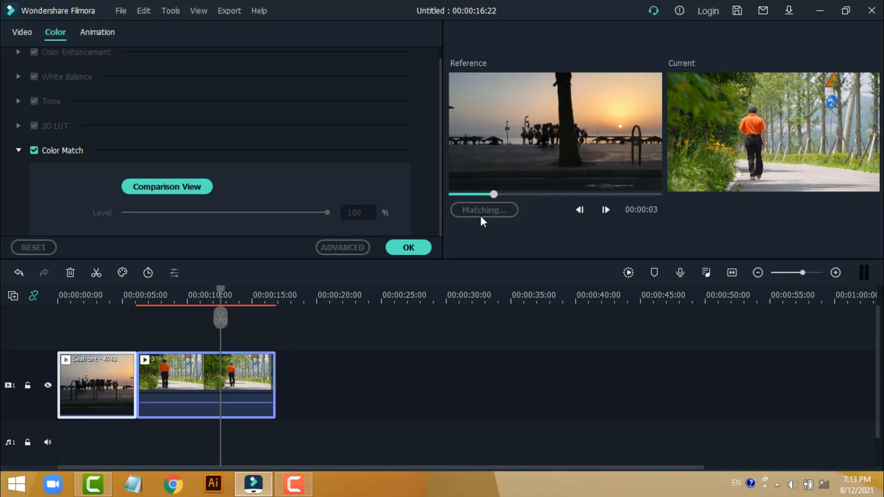